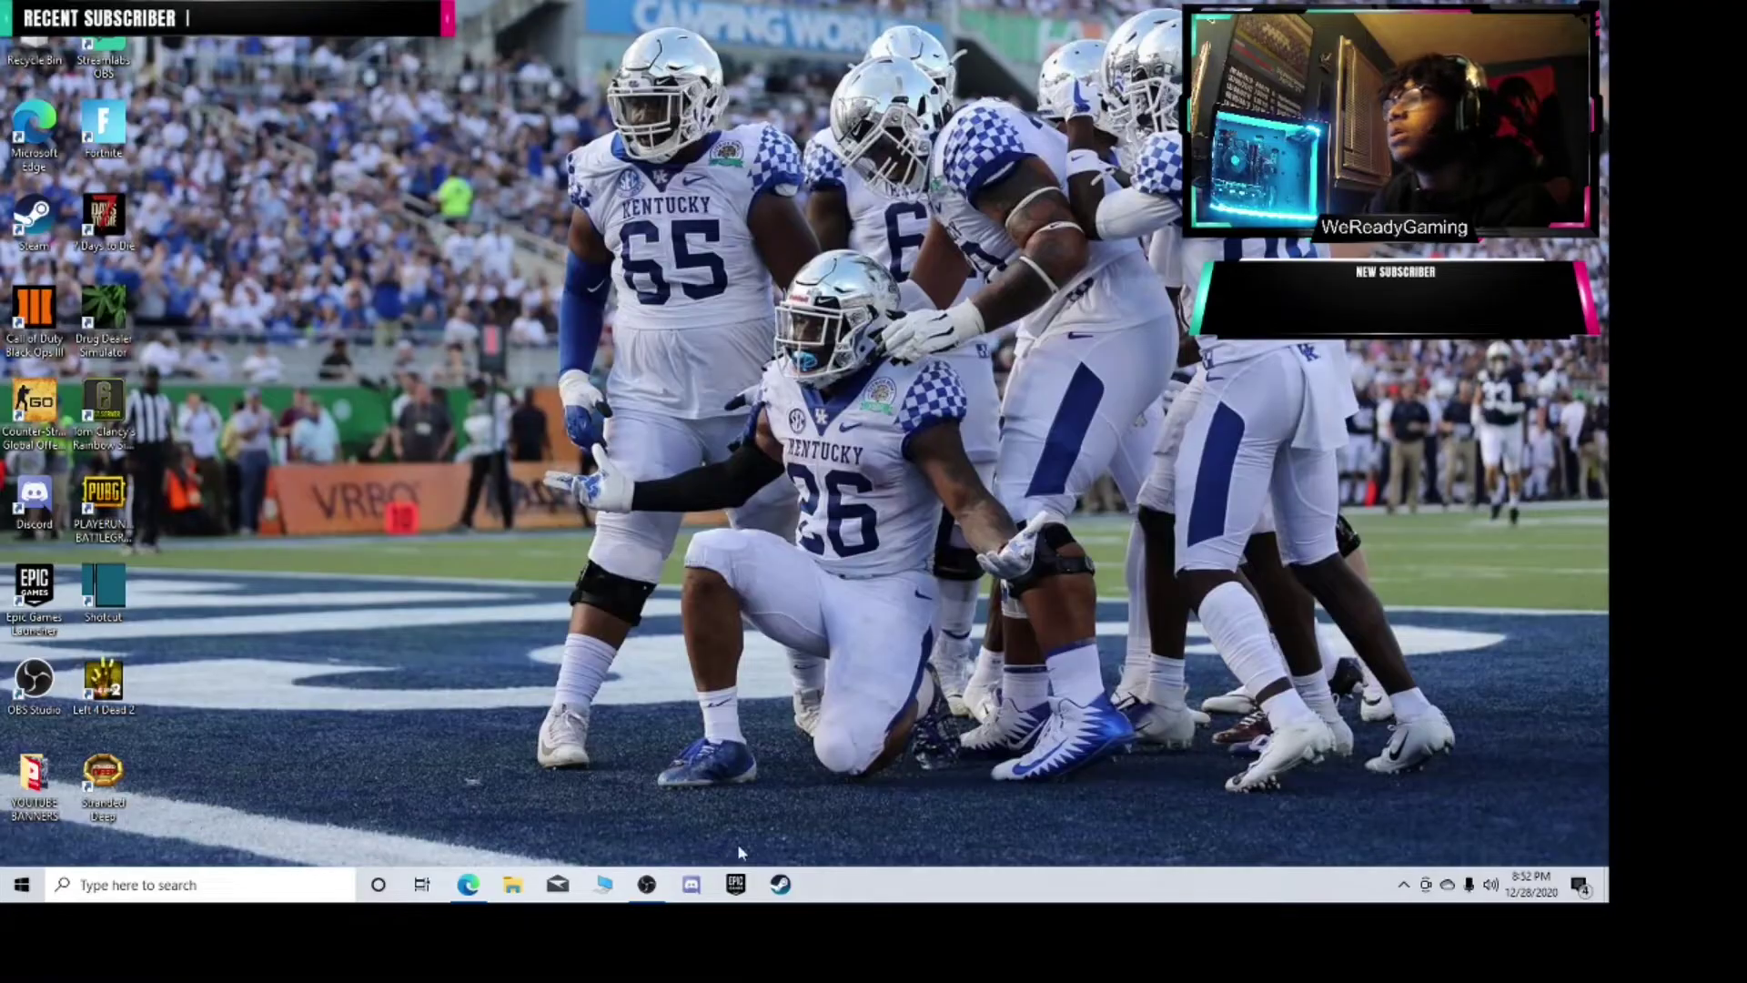
Restore the Steam store window from the taskbar and open the Steam client menu.
click(778, 883)
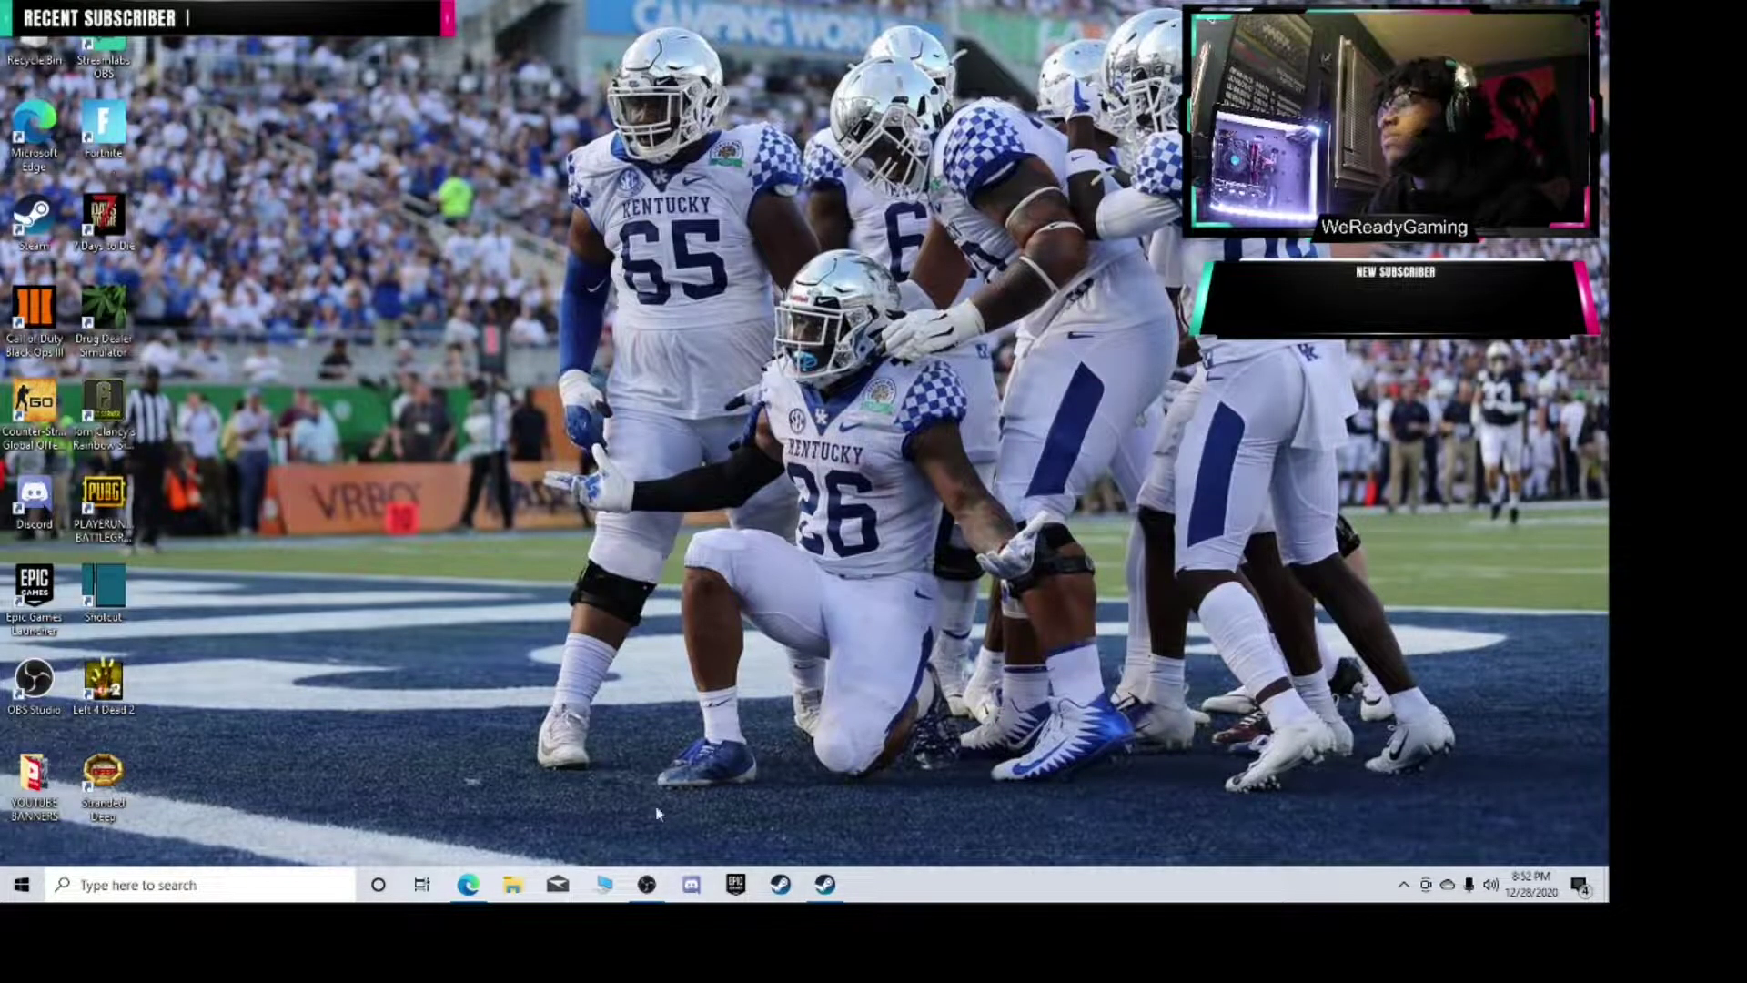
click(825, 883)
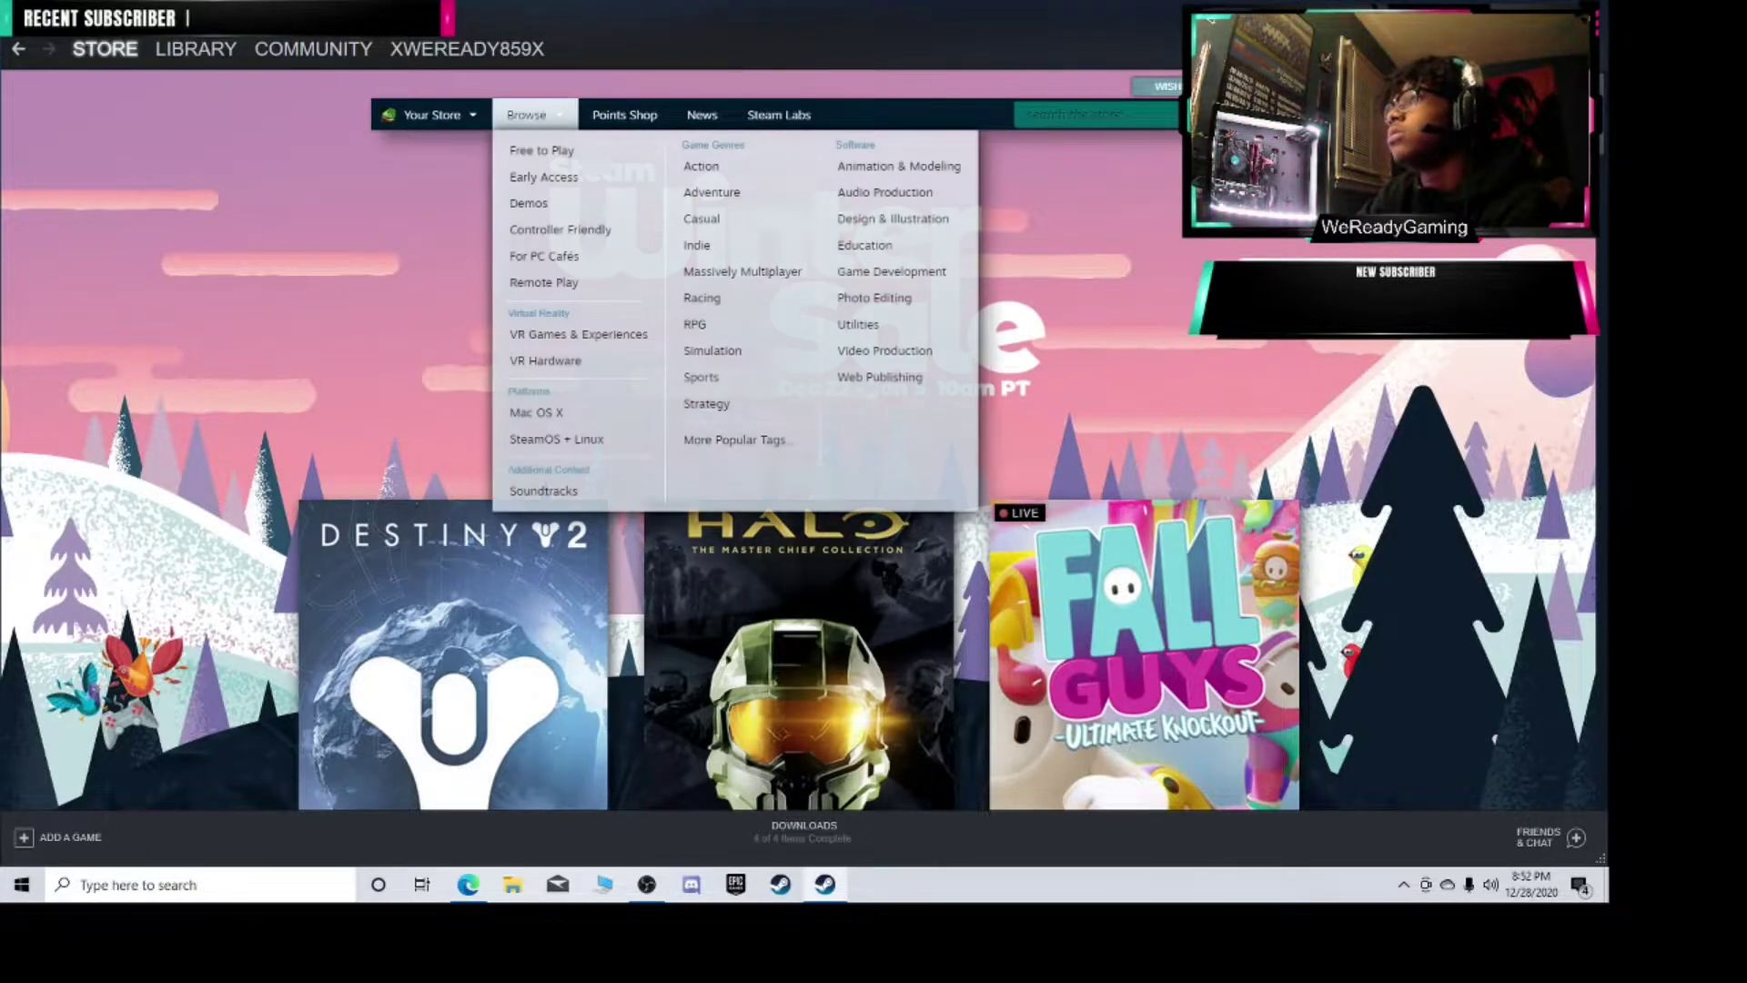
mouse_move(528, 115)
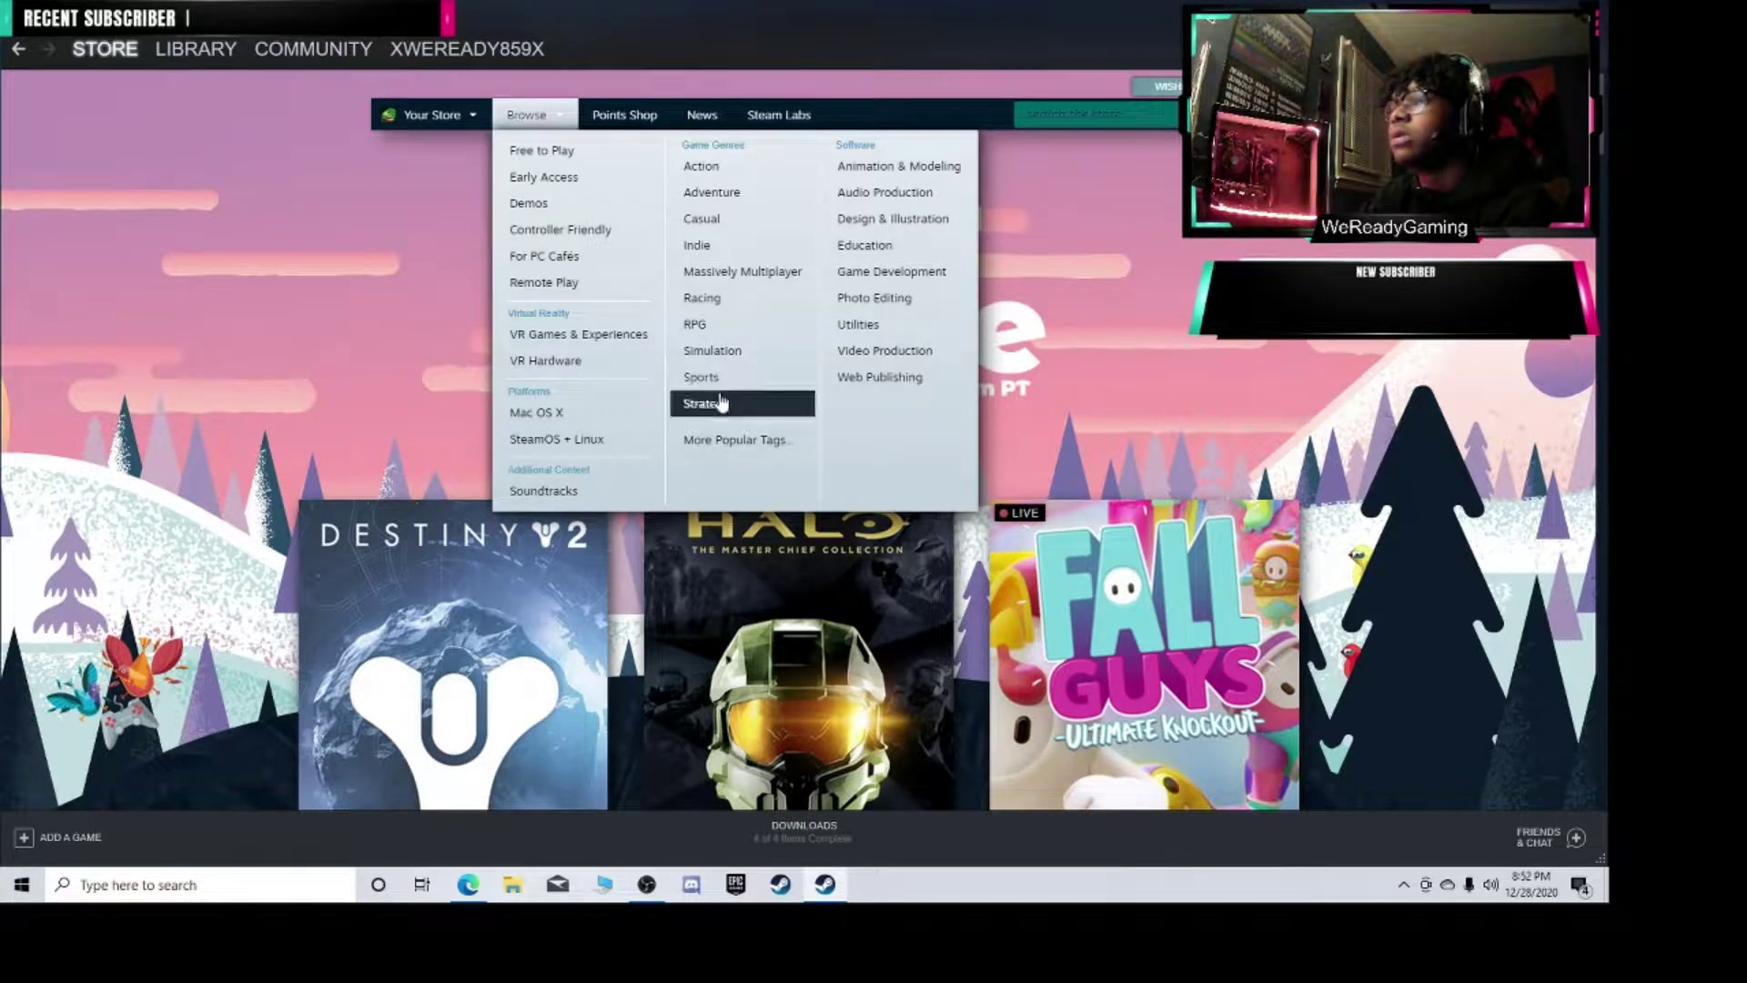
click(30, 18)
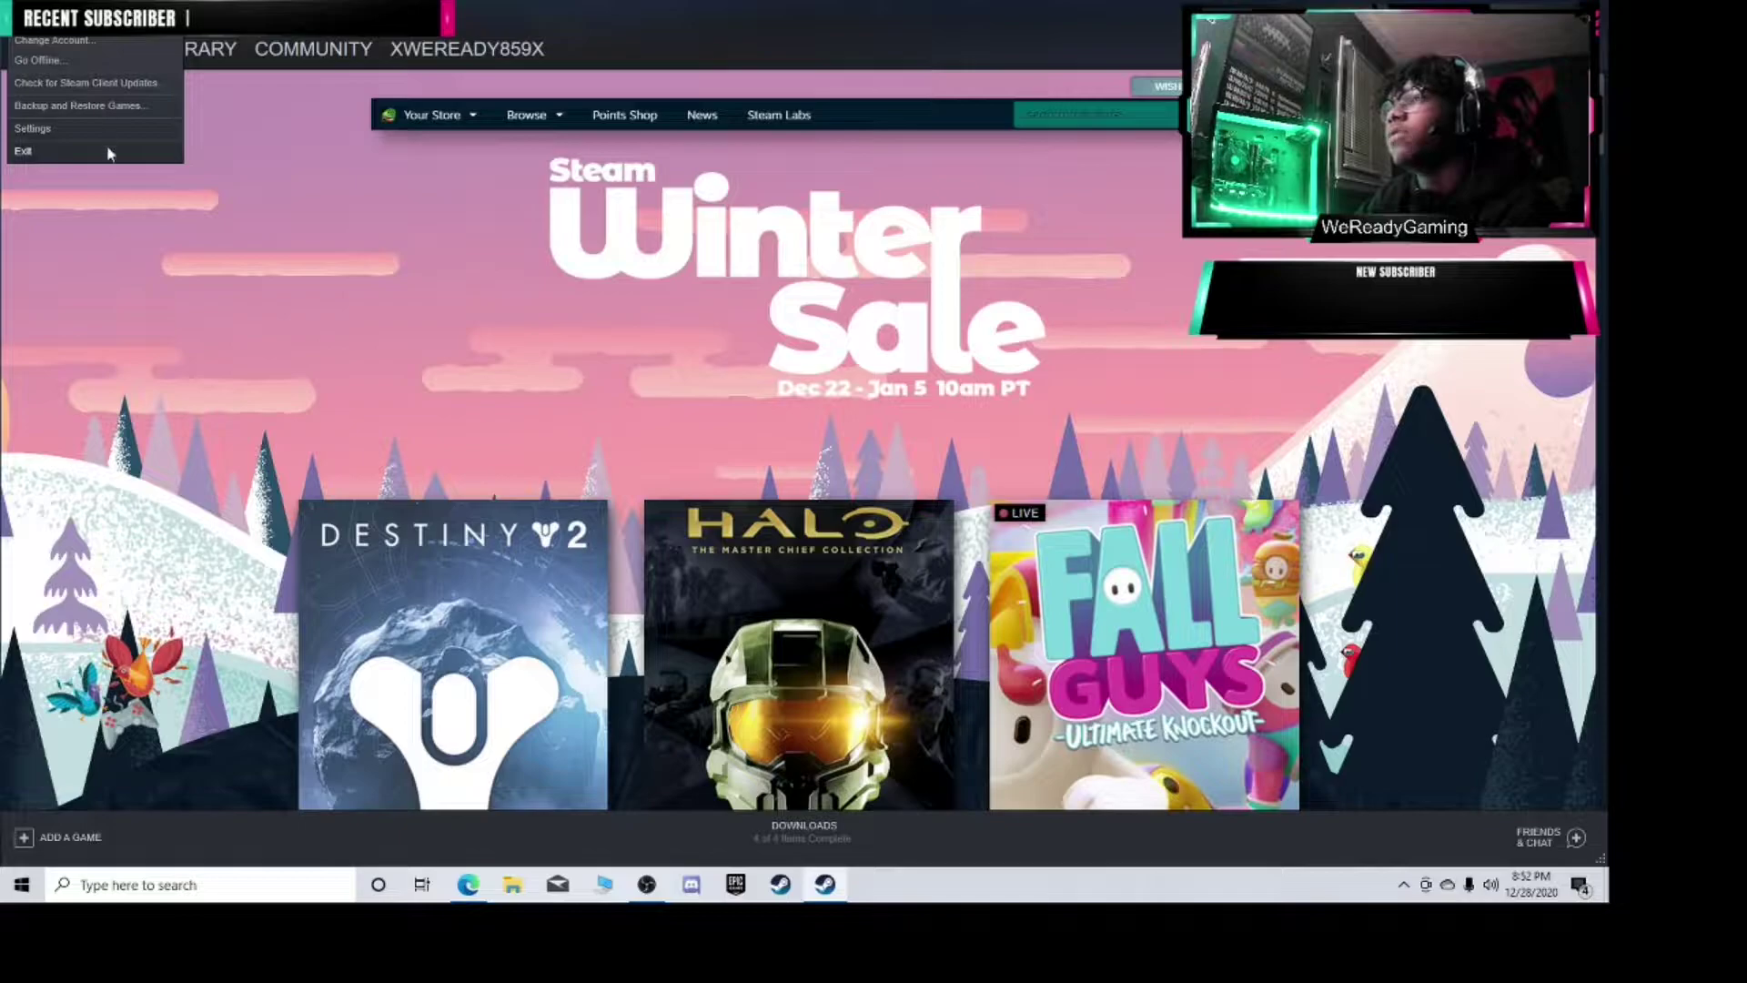
In Settings > Family, toggle 'Authorize Library Sharing on this computer' off and on, then confirm with OK.
click(33, 126)
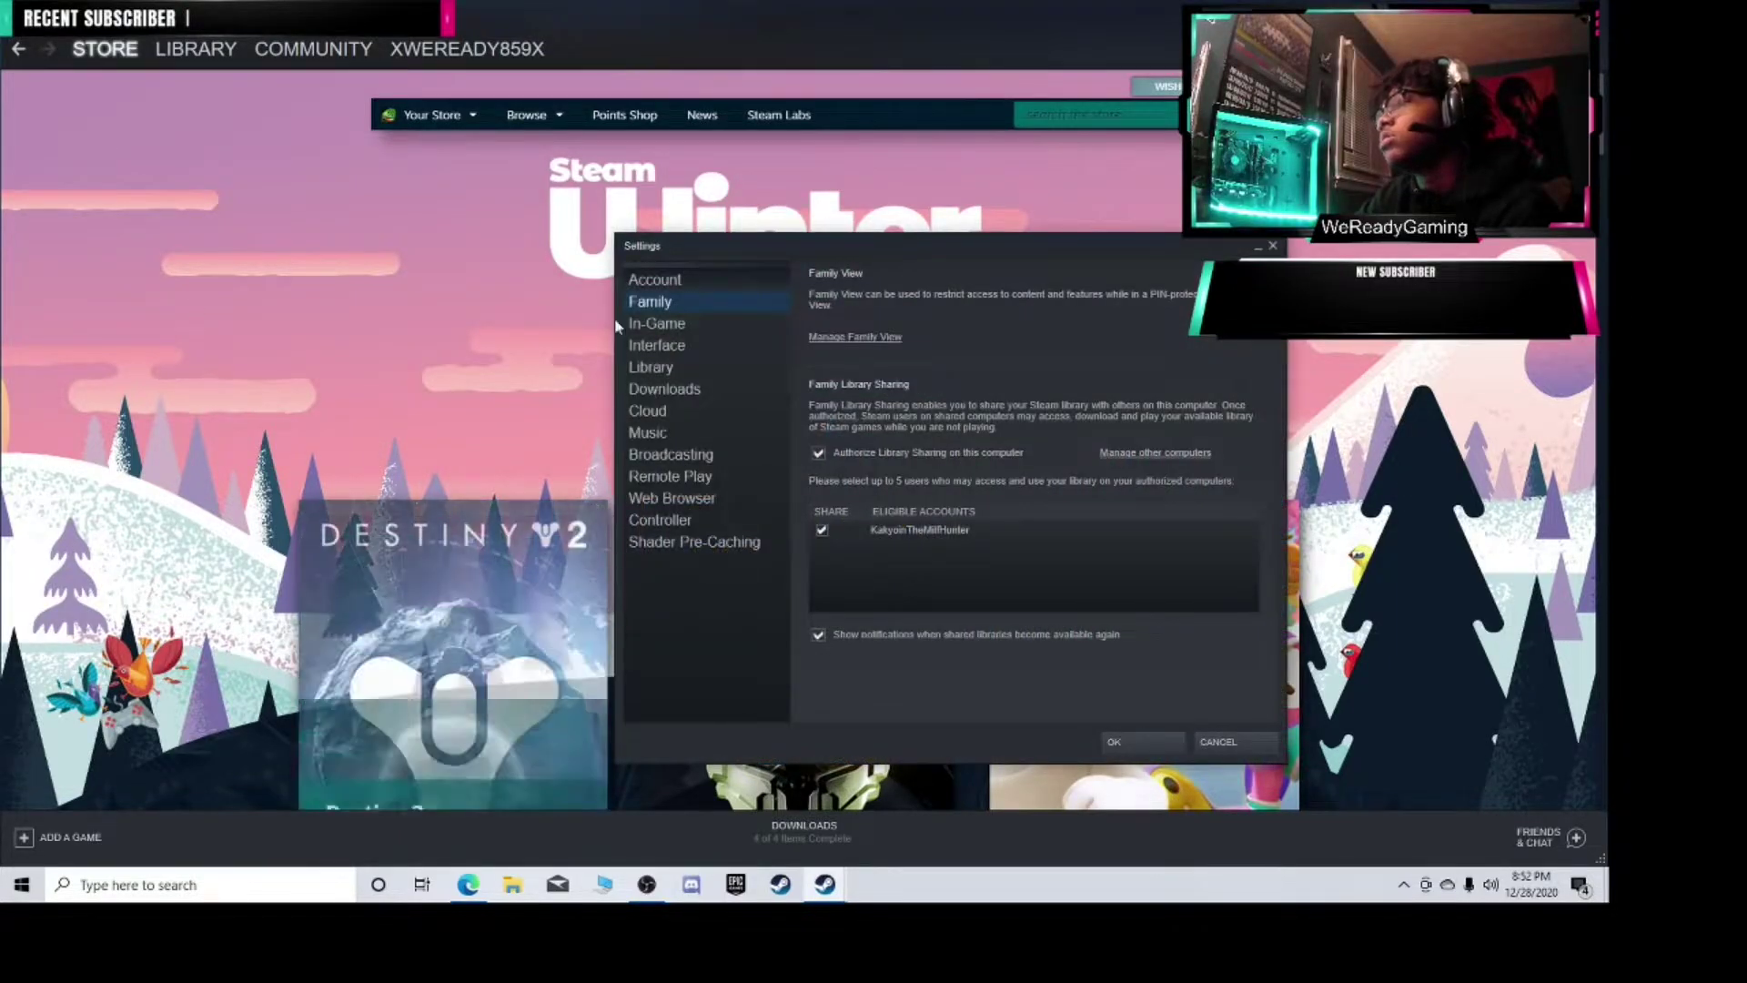
click(691, 319)
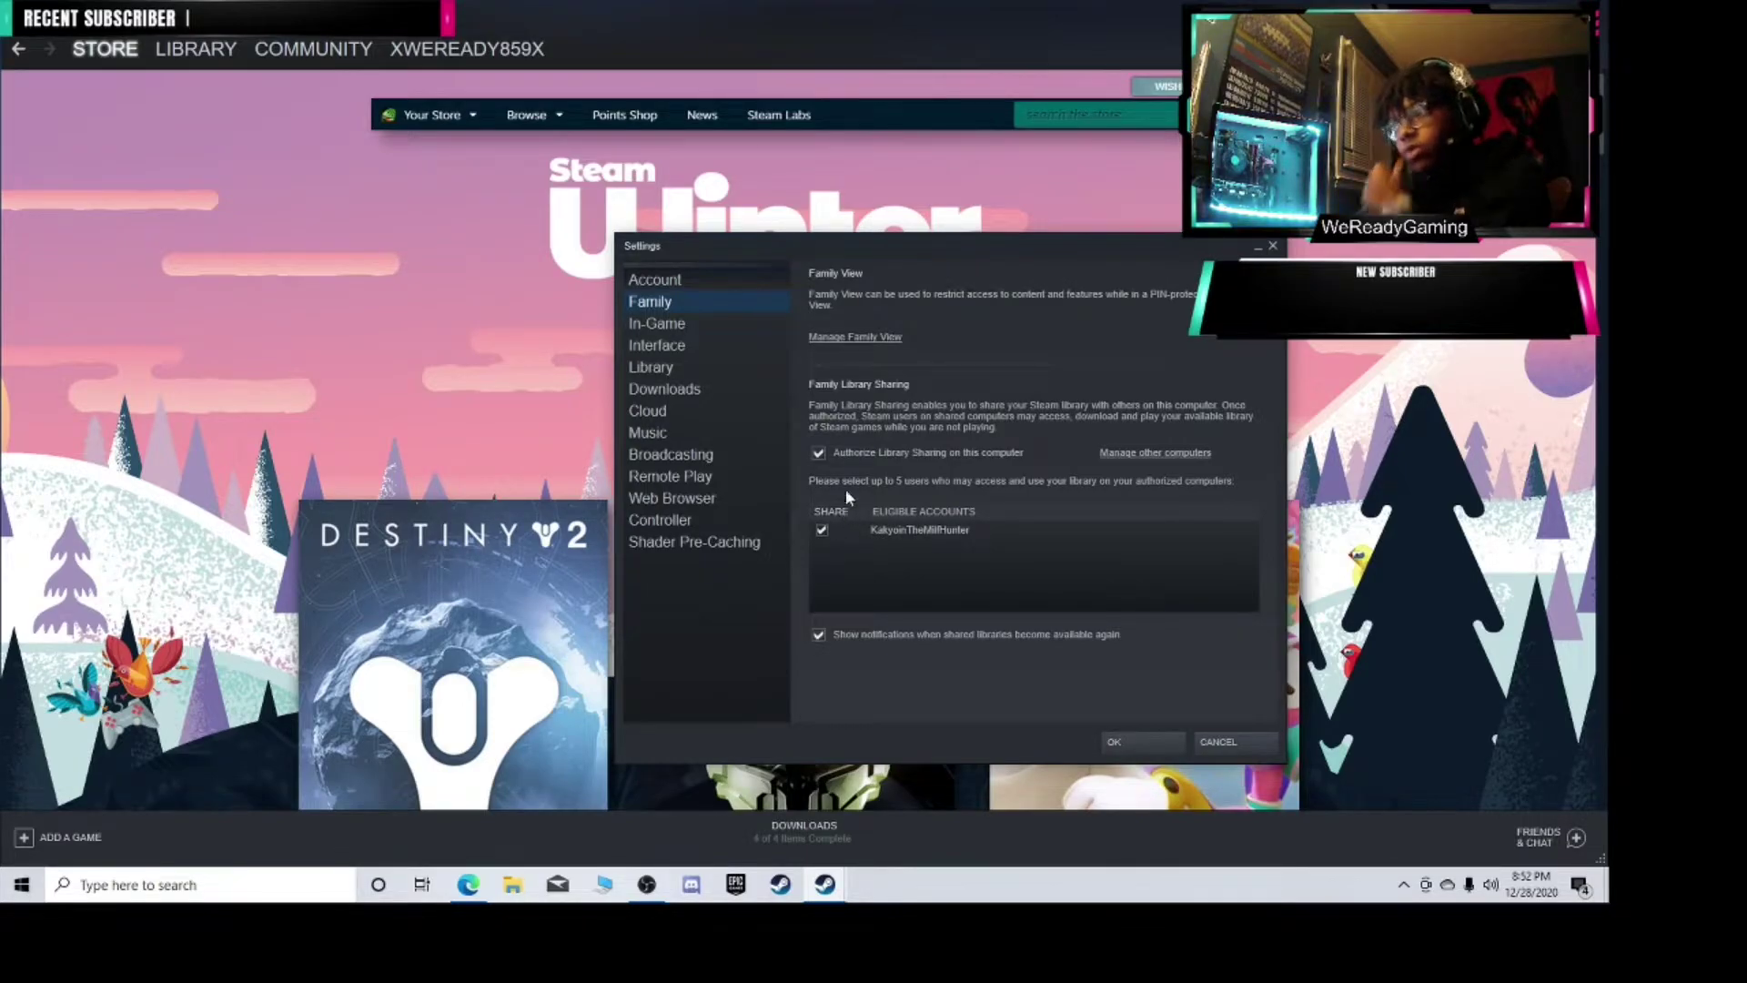
click(820, 454)
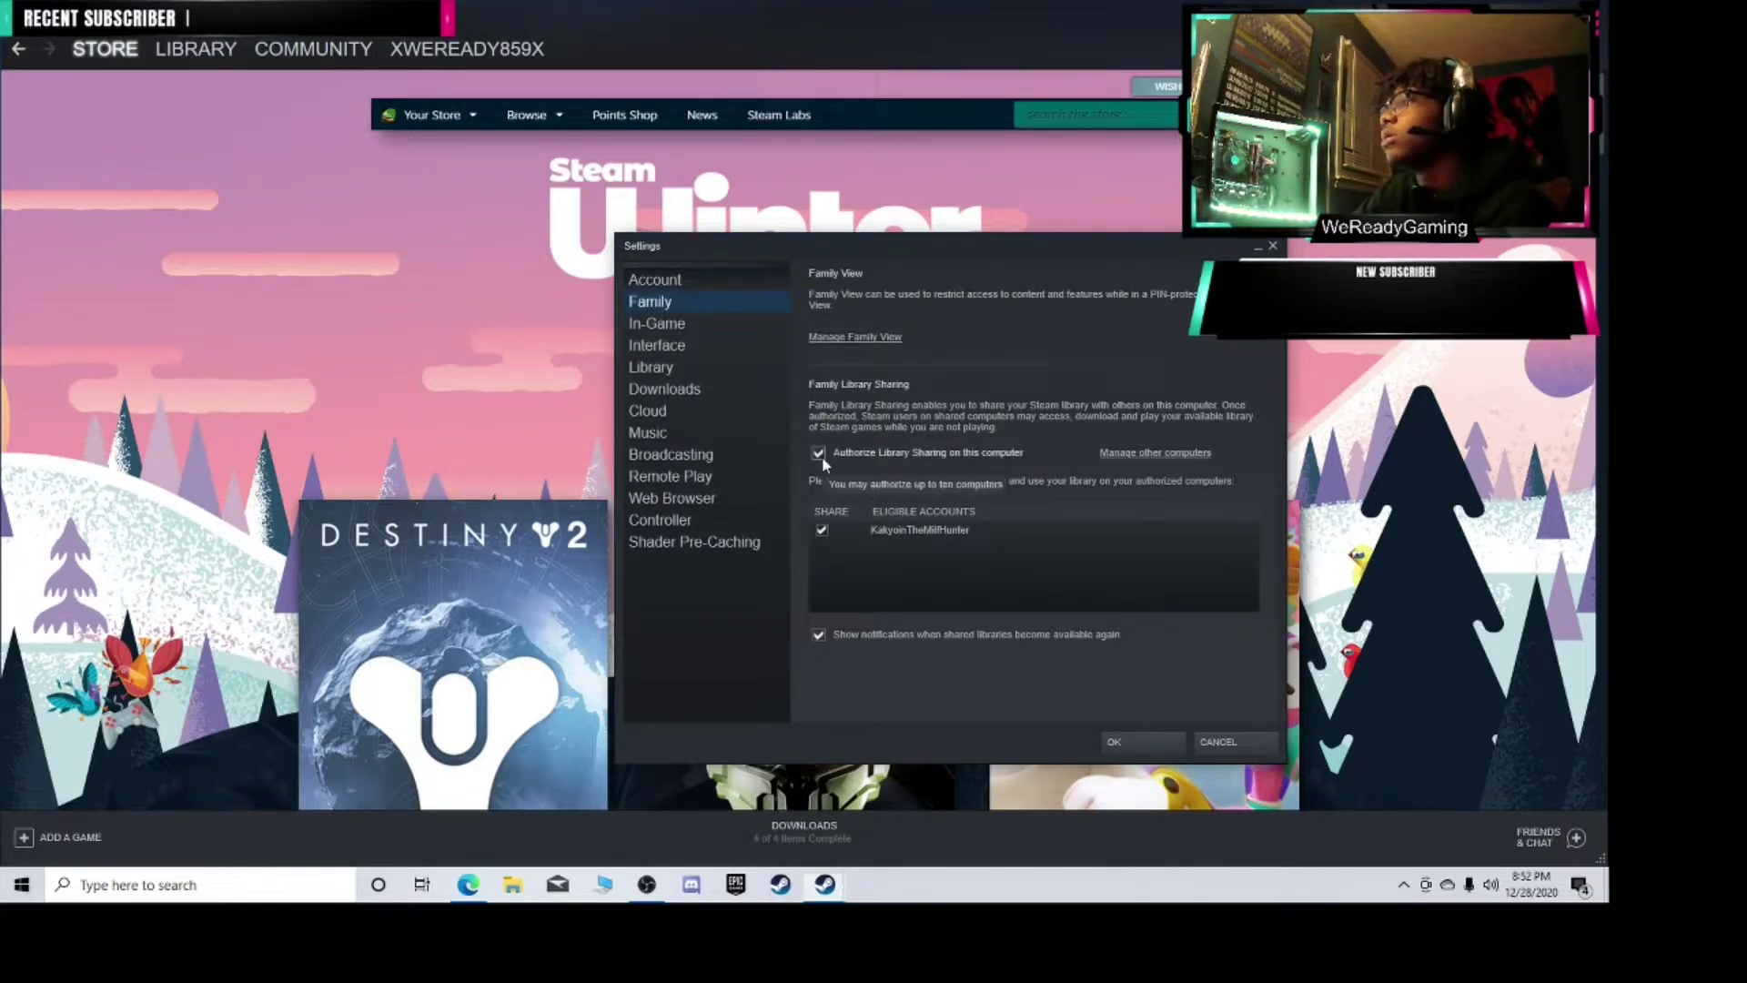
click(820, 455)
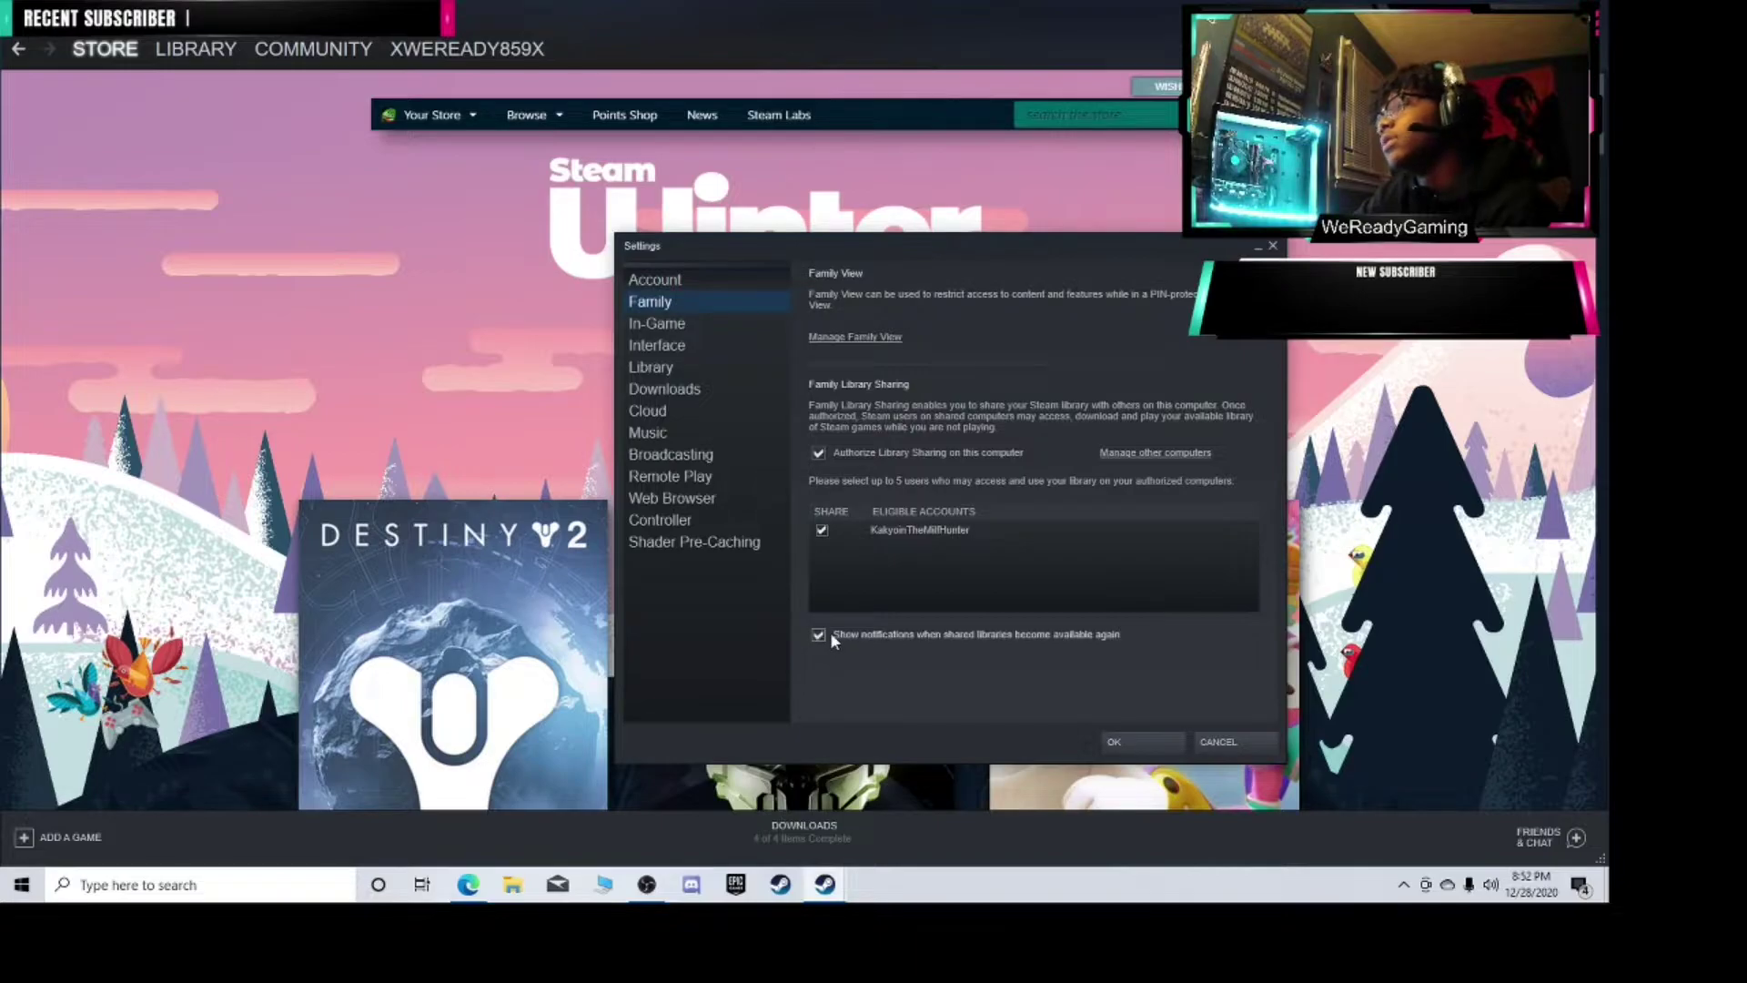
click(1155, 738)
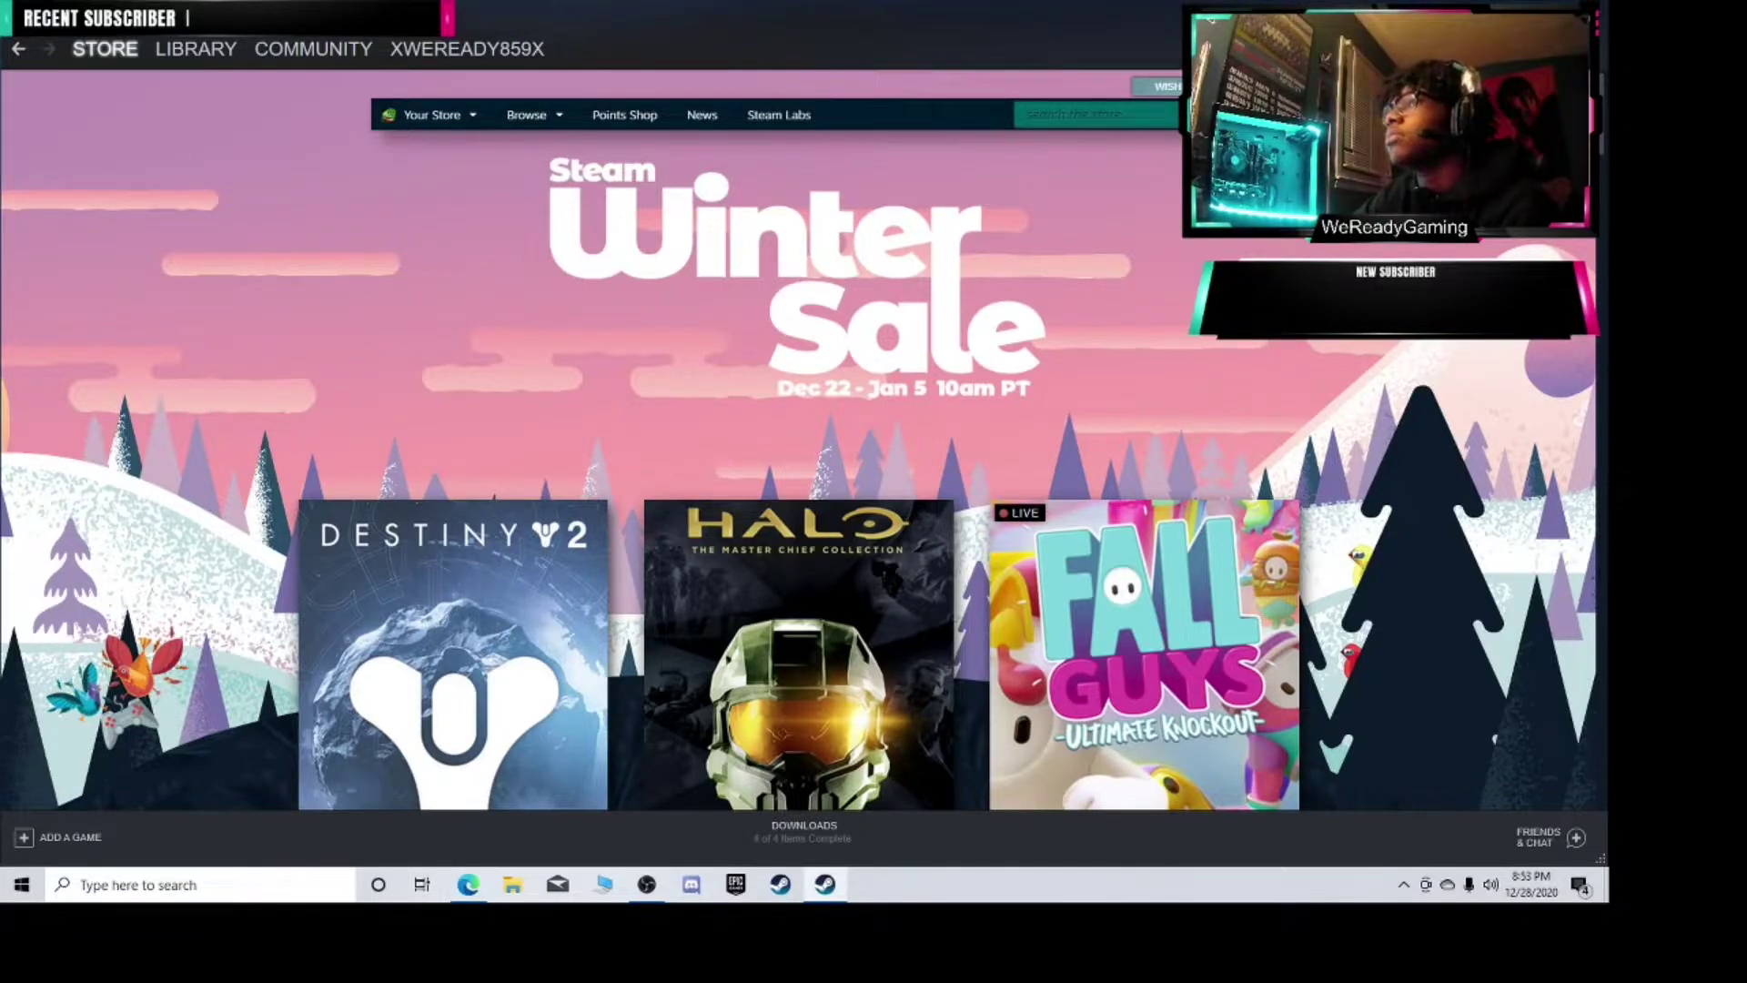
click(30, 16)
click(33, 130)
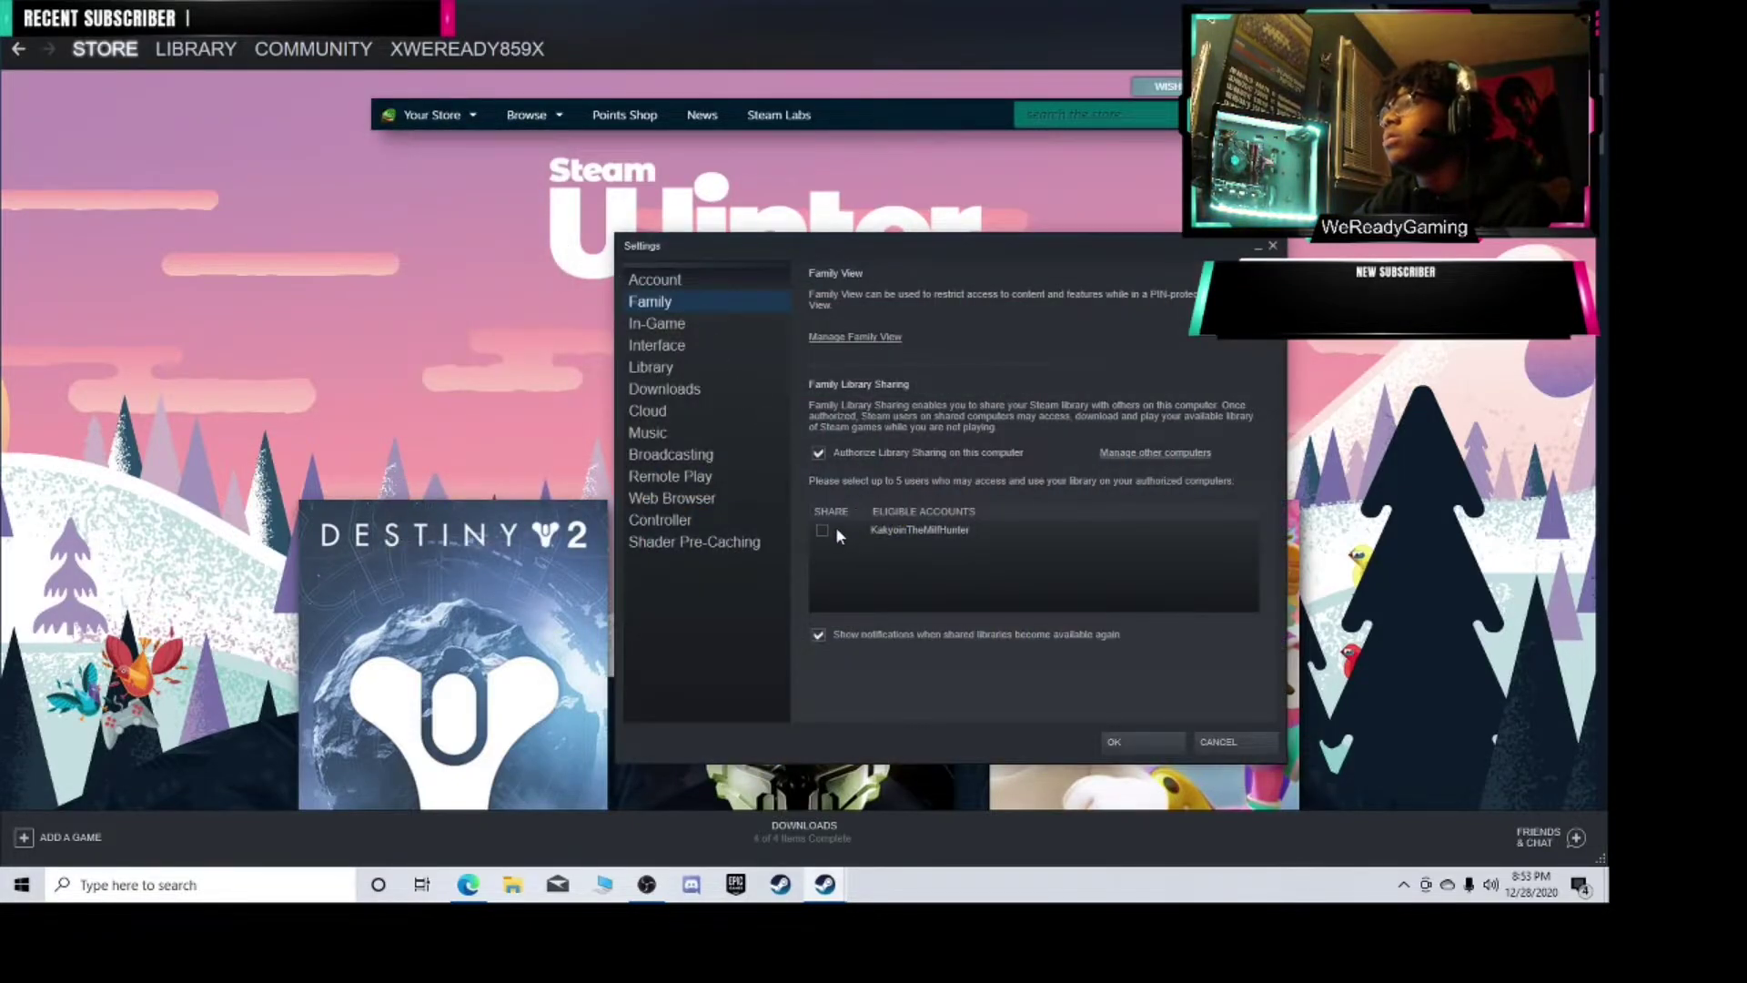
click(1149, 745)
mouse_move(196, 49)
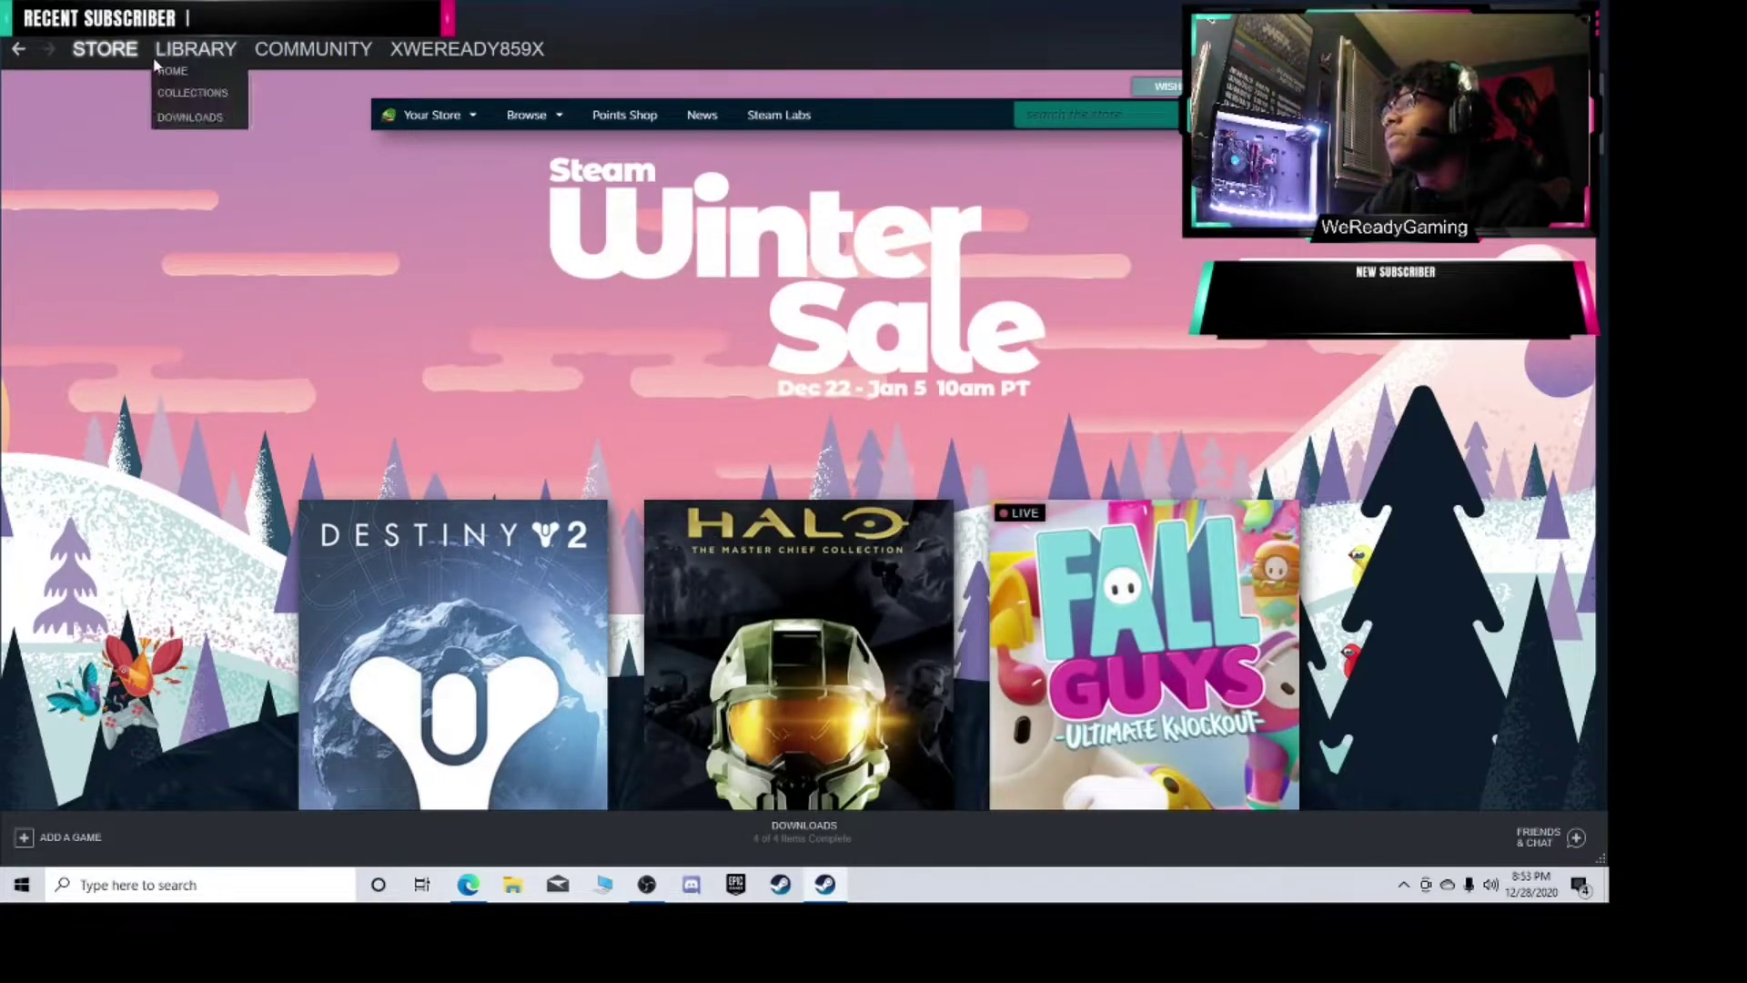
View the Library home listing all 16 games including shared titles, then show the desktop with Win+D.
click(166, 51)
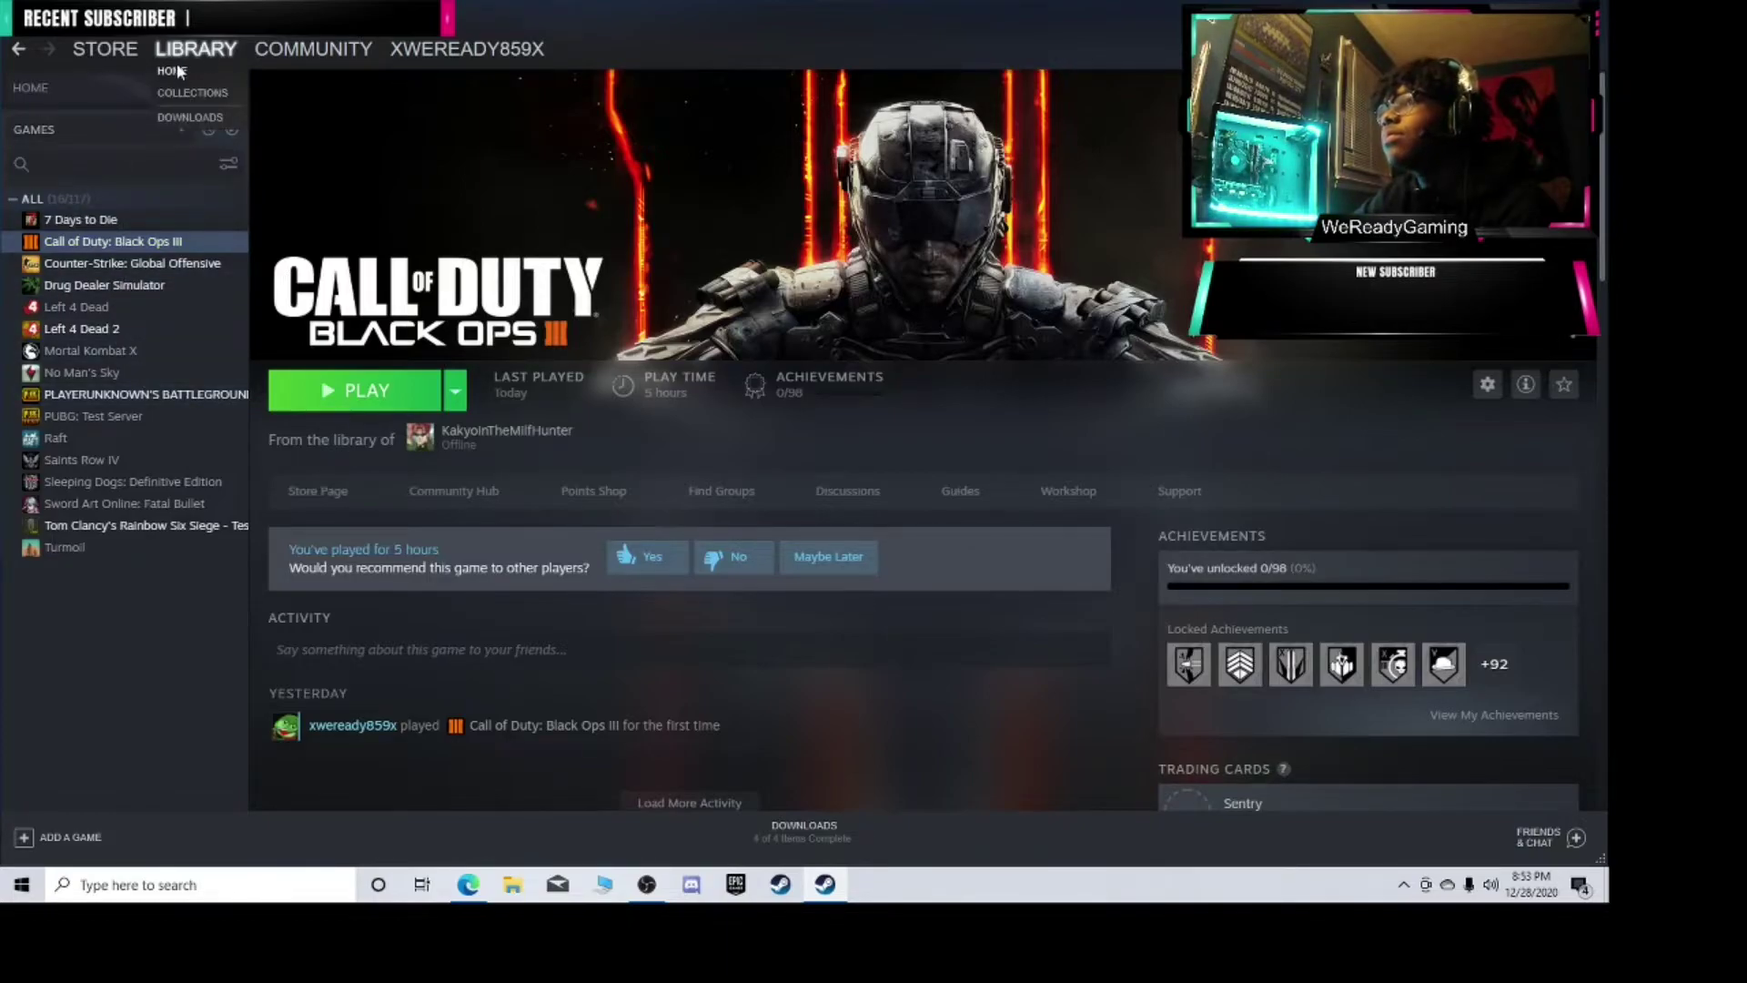
click(175, 68)
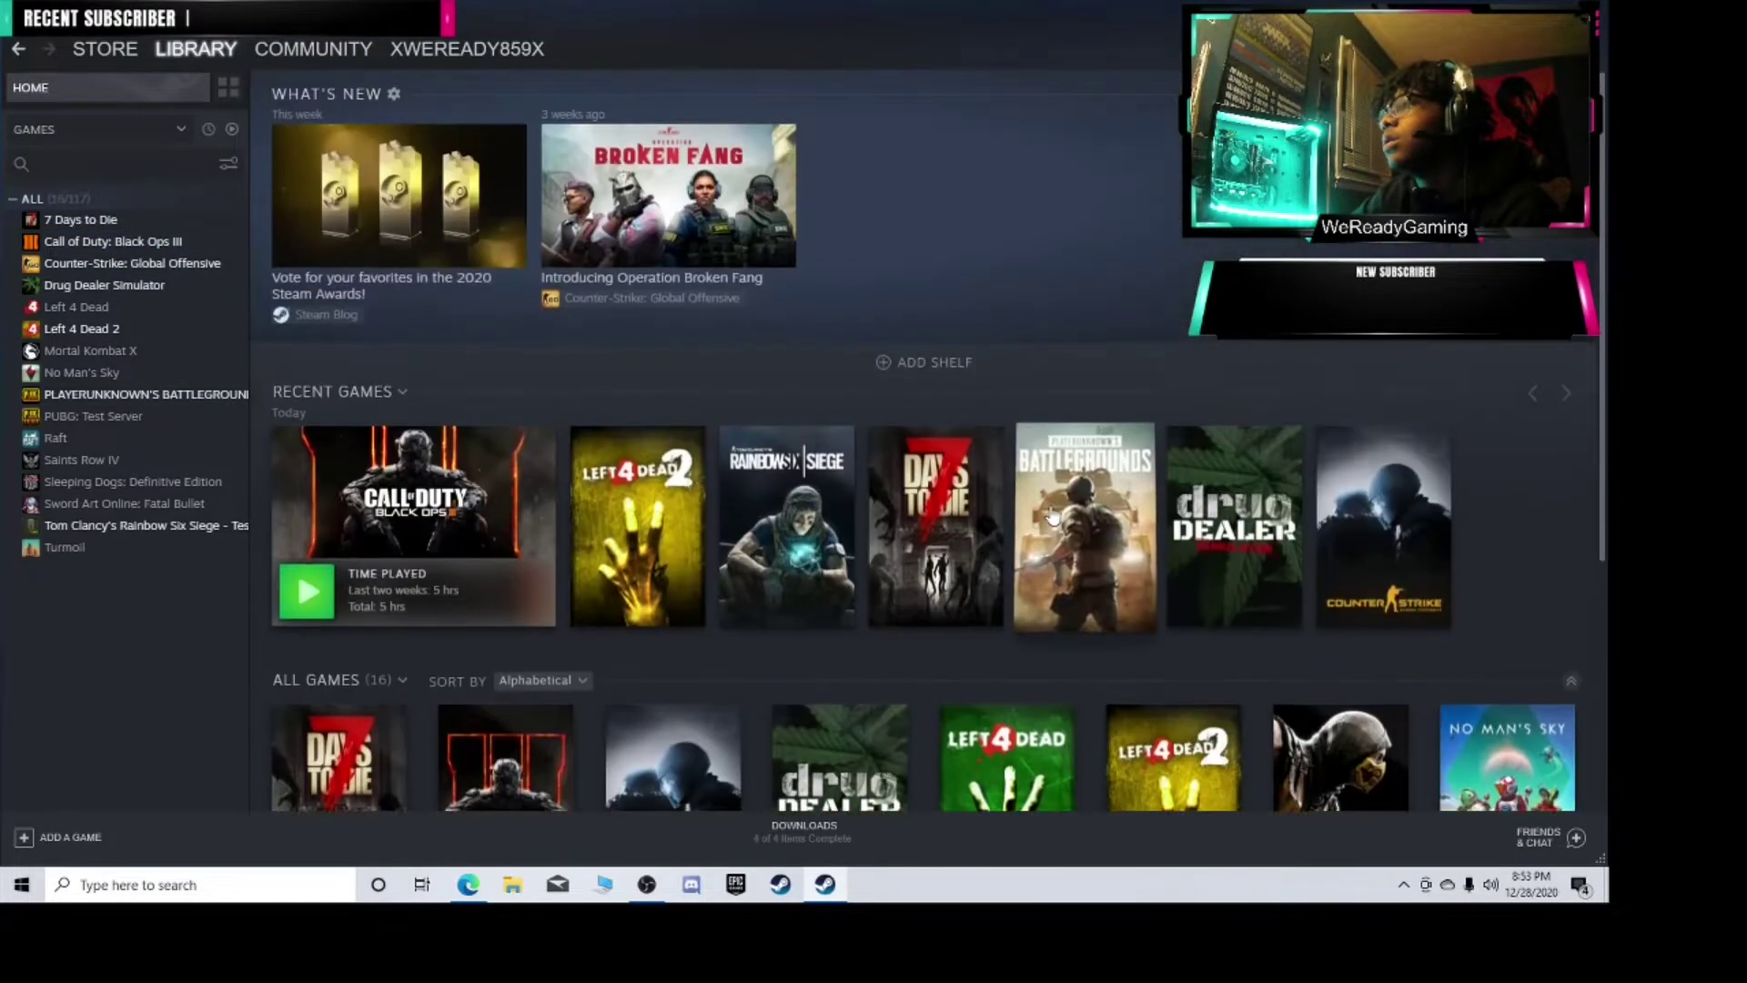
scroll(1050, 517, down, 3)
scroll(660, 501, down, 1)
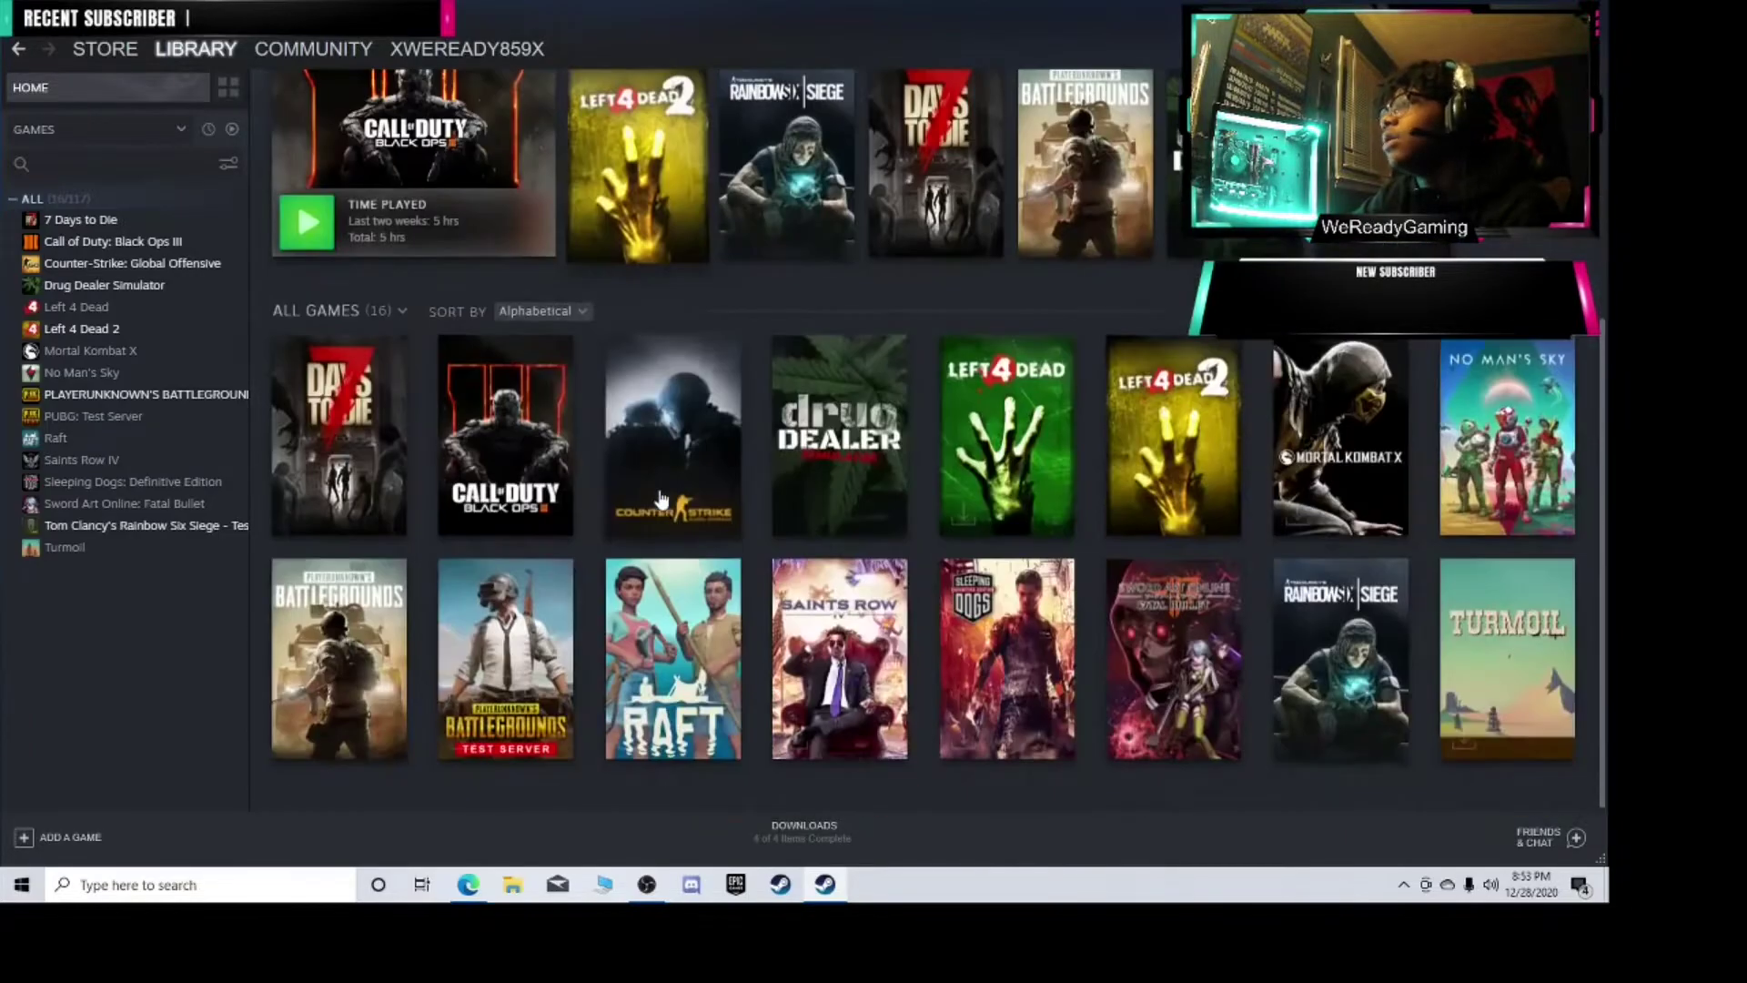
scroll(661, 500, up, 4)
scroll(563, 519, down, 2)
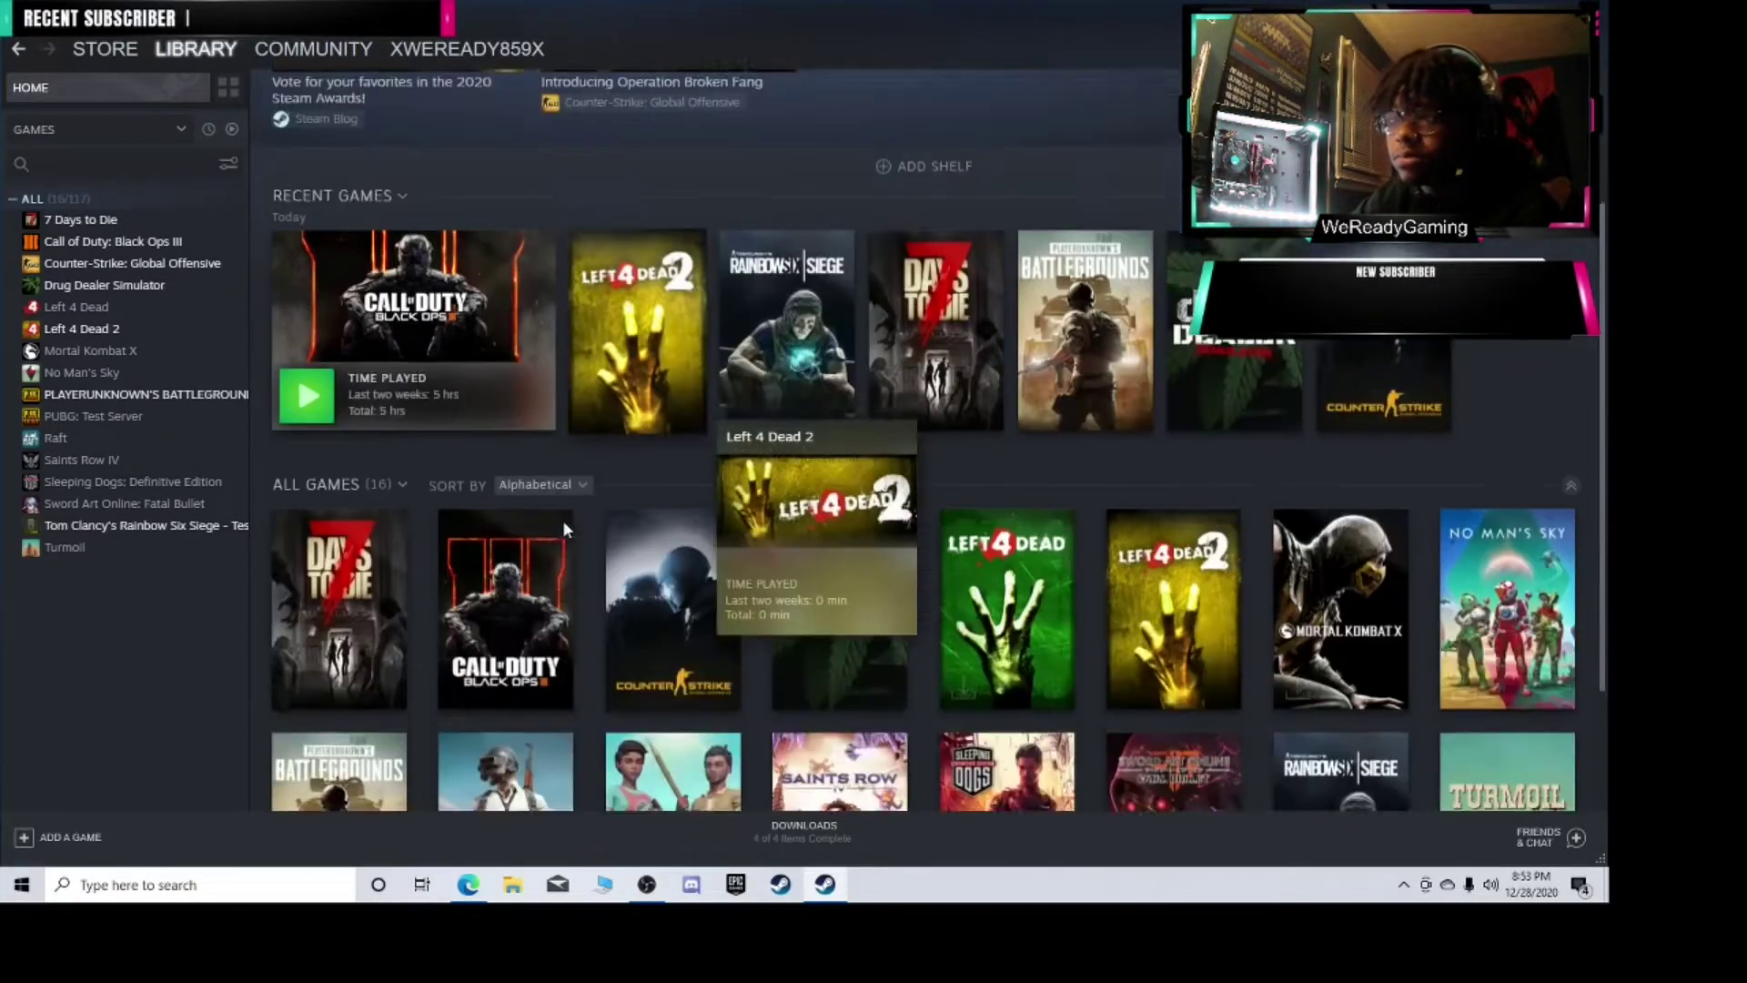
scroll(562, 520, down, 1)
scroll(560, 569, down, 1)
scroll(545, 519, up, 4)
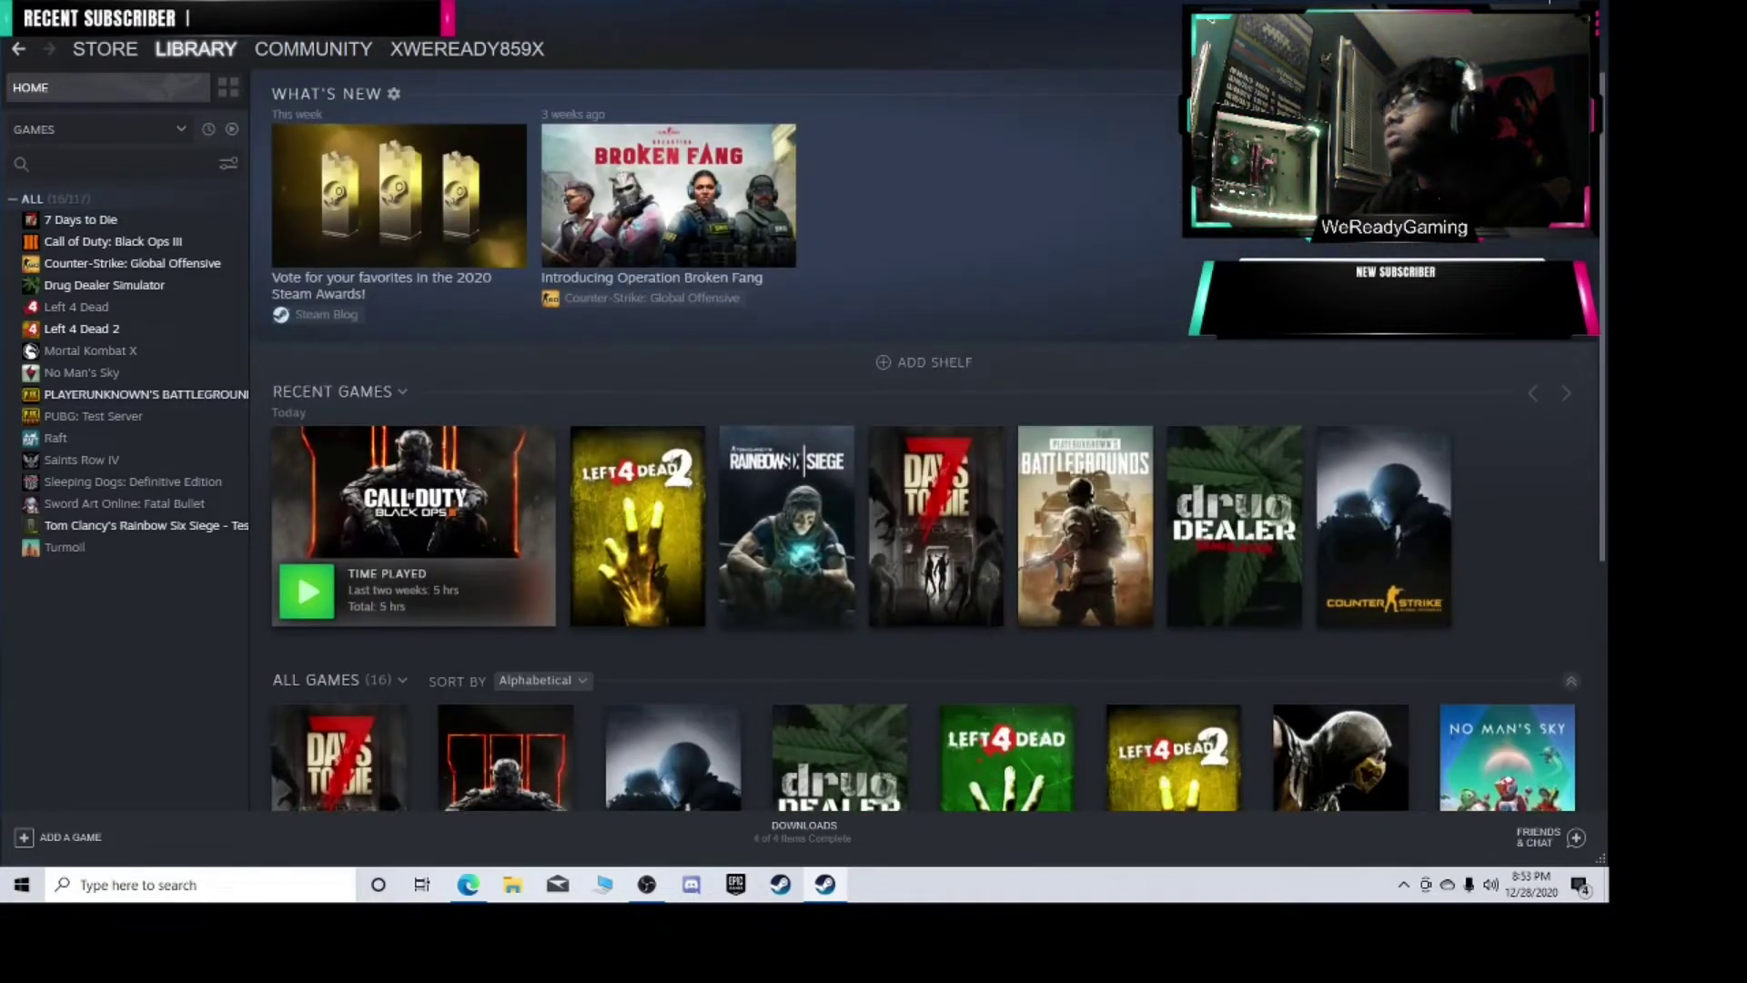
key(super+d)
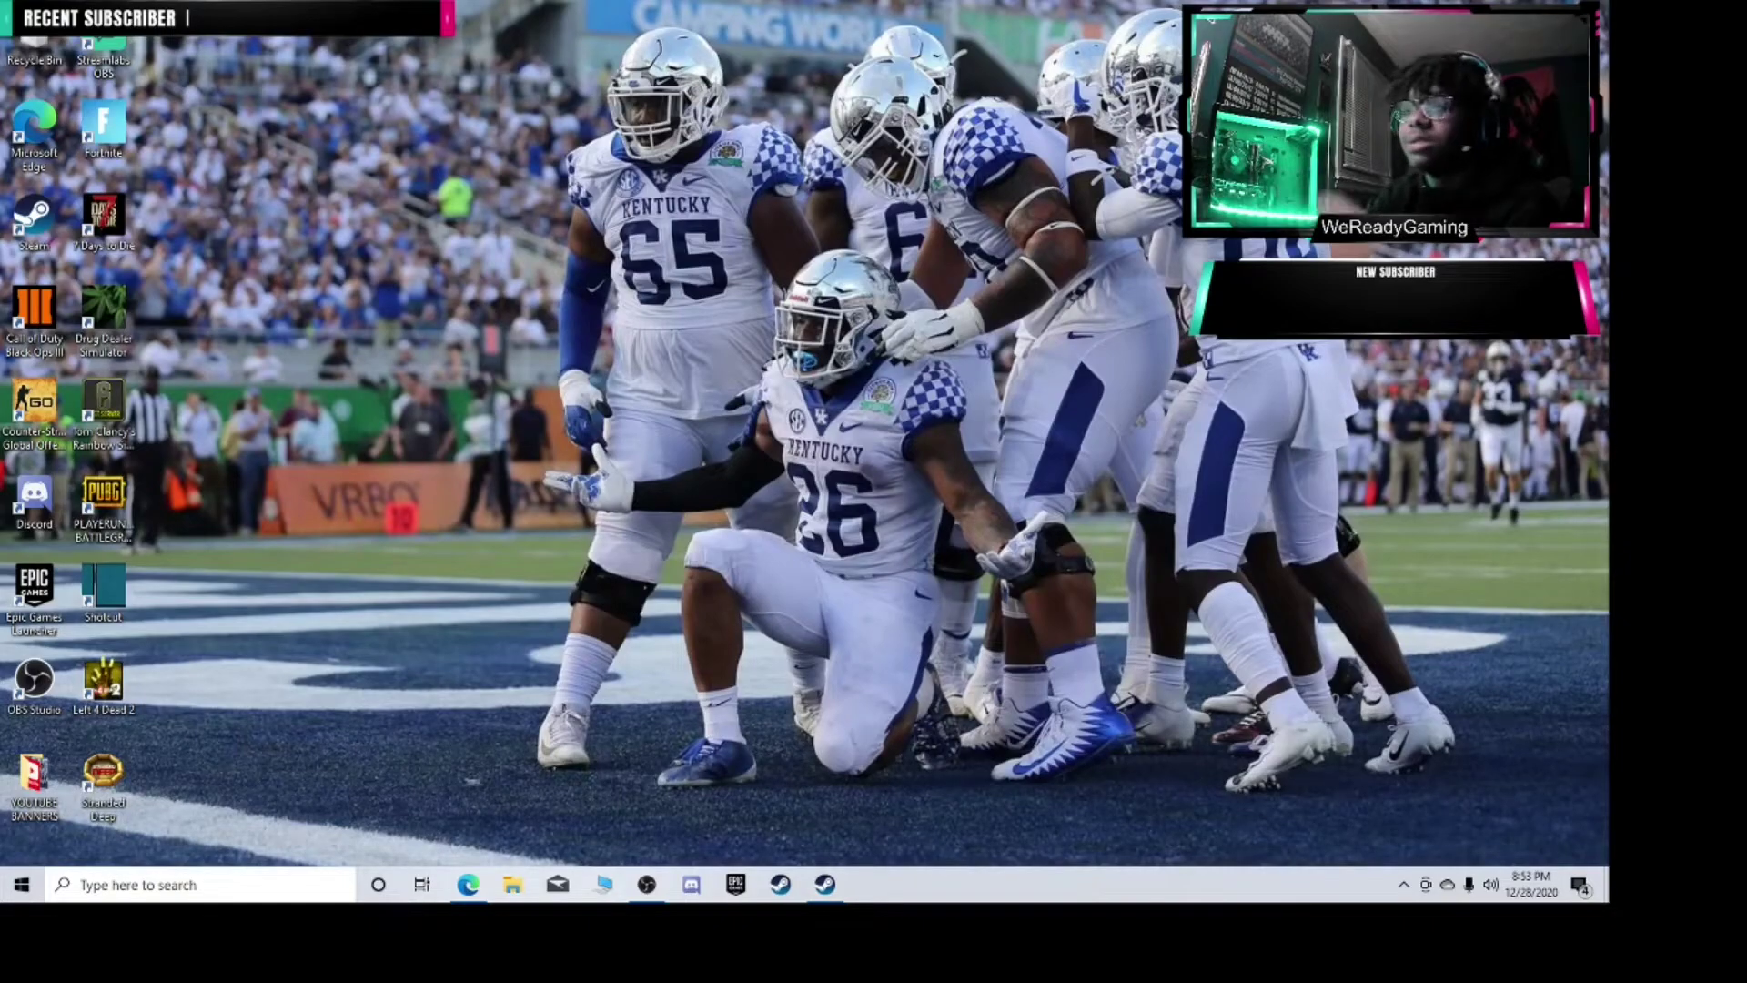